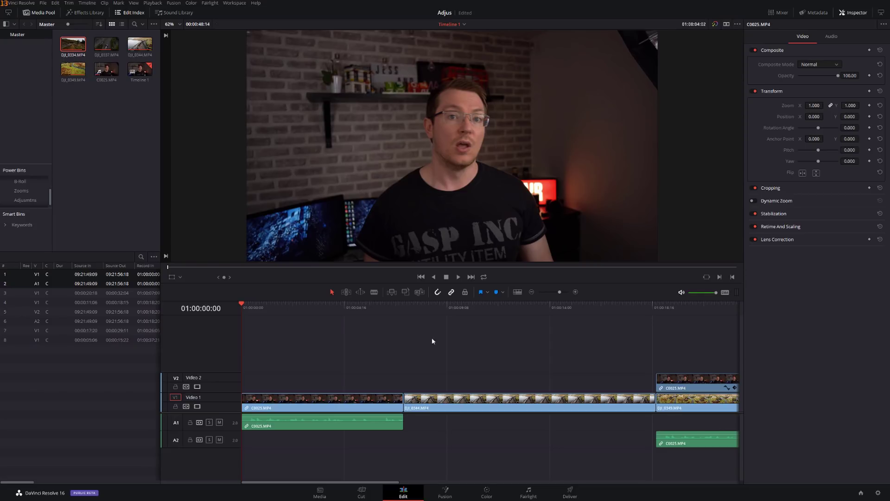
# - Drag an Adjustment Clip from the Effects Library Toolbox onto Video 2 above C0025.MP4
pyautogui.moveTo(369, 344); pyautogui.dragTo(696, 468)
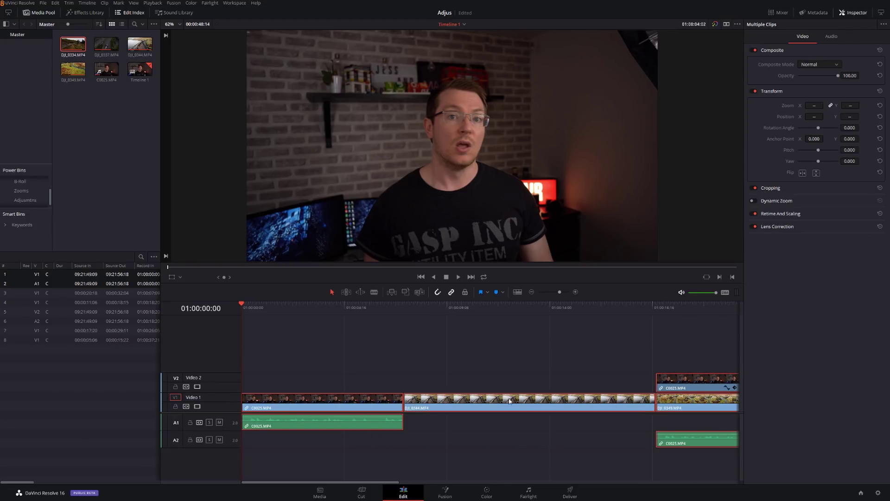
pyautogui.click(413, 362)
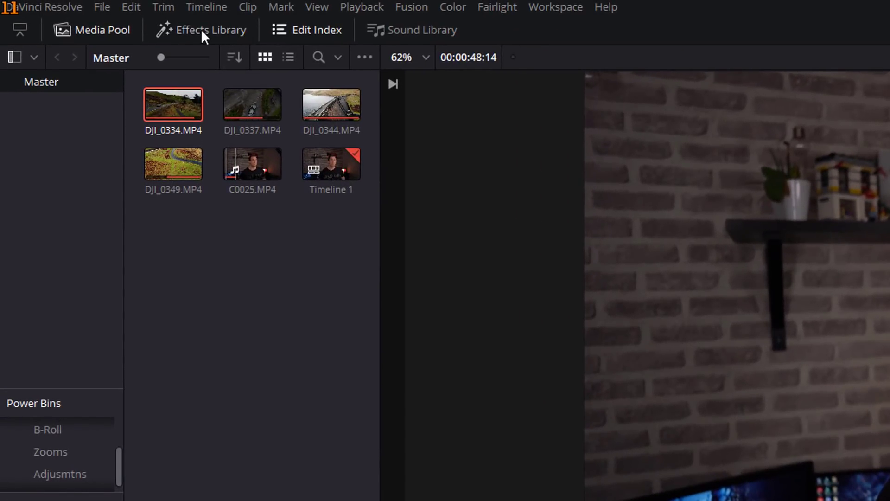
pyautogui.click(212, 33)
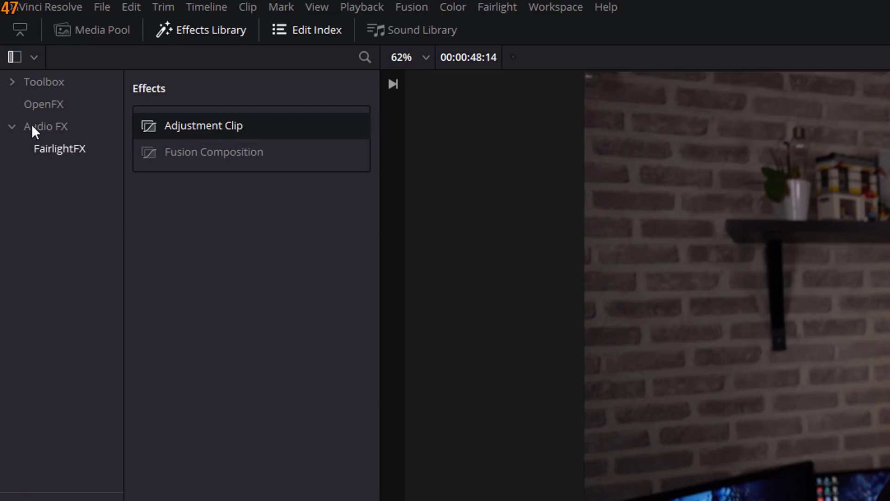
pyautogui.click(14, 86)
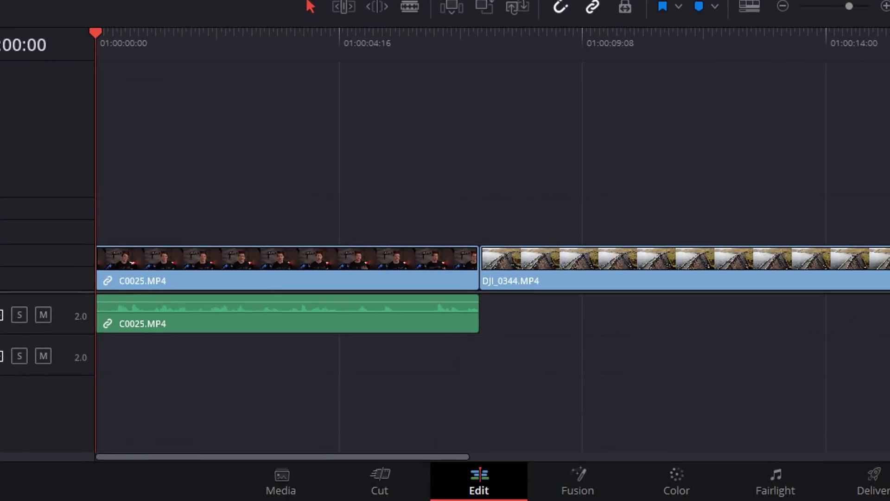
pyautogui.moveTo(157, 61)
pyautogui.mouseDown()
pyautogui.moveTo(175, 165)
pyautogui.moveTo(168, 262)
pyautogui.moveTo(177, 221)
pyautogui.moveTo(160, 216)
pyautogui.mouseUp()
pyautogui.click(134, 44)
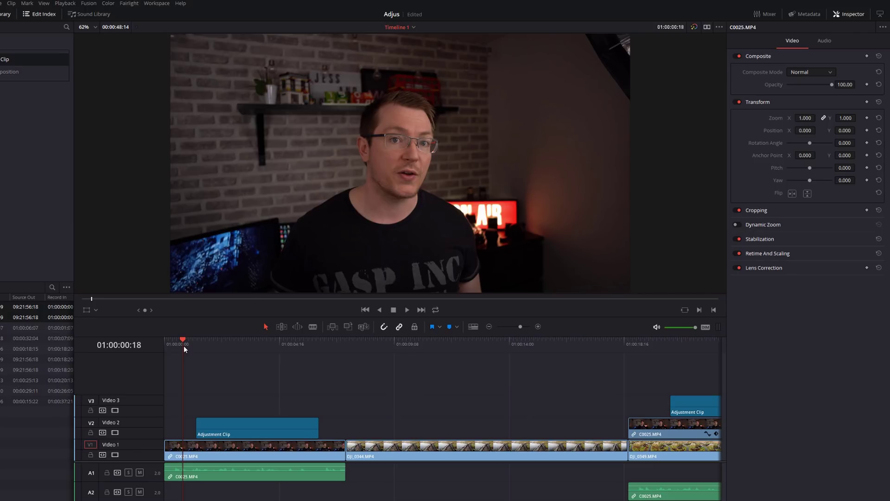
# - Preview the talking-head clip, start the adjustment clip at 01:00:04:20 and trim its end shorter
pyautogui.moveTo(183, 346); pyautogui.dragTo(280, 346)
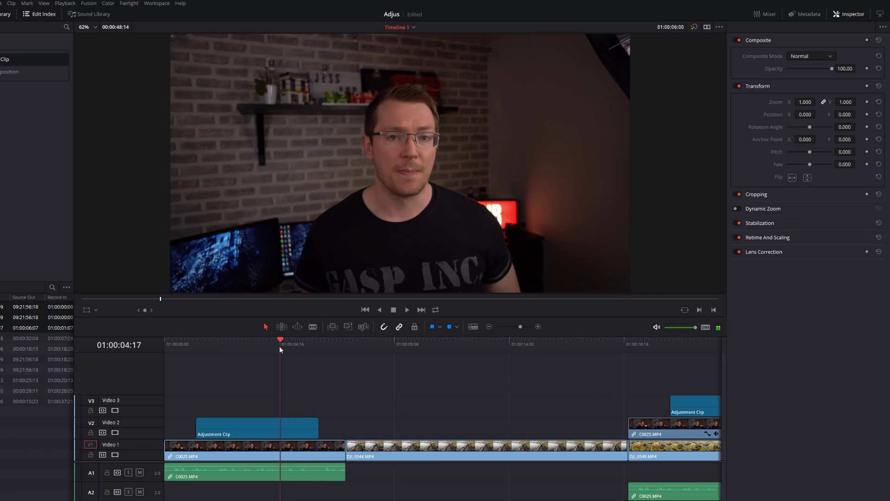
pyautogui.press('space')
pyautogui.moveTo(298, 347); pyautogui.dragTo(284, 348)
pyautogui.moveTo(220, 427); pyautogui.dragTo(307, 428)
pyautogui.moveTo(401, 433); pyautogui.dragTo(316, 433)
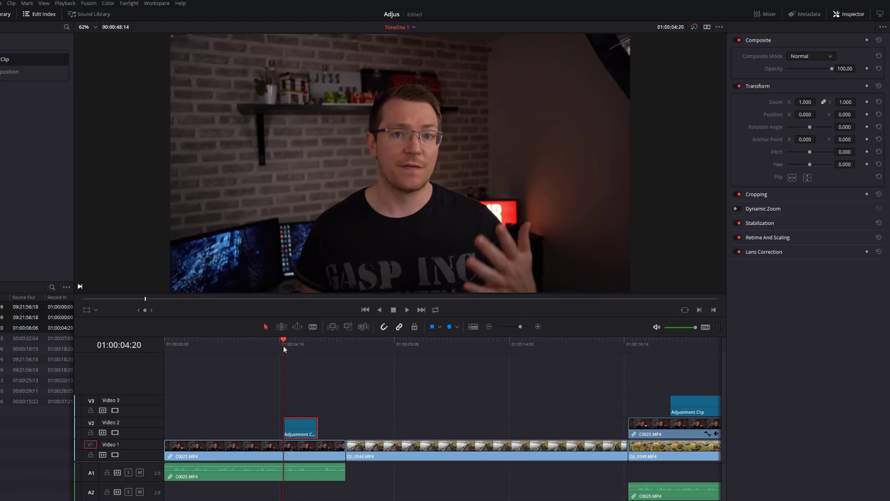
# - Punch in through the adjustment clip with Zoom 1.780 and Position Y -137
pyautogui.click(295, 345)
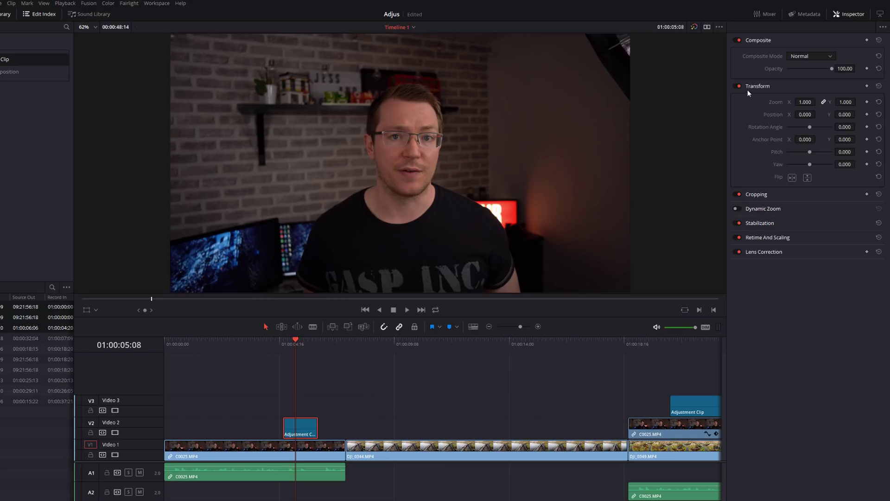
pyautogui.moveTo(806, 102)
pyautogui.mouseDown()
pyautogui.moveTo(848, 102)
pyautogui.moveTo(835, 116)
pyautogui.moveTo(802, 117)
pyautogui.mouseUp()
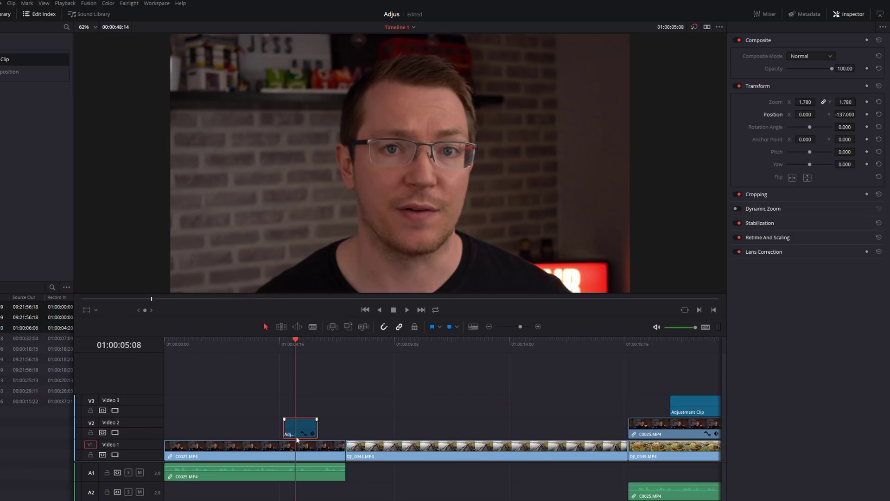
pyautogui.click(264, 343)
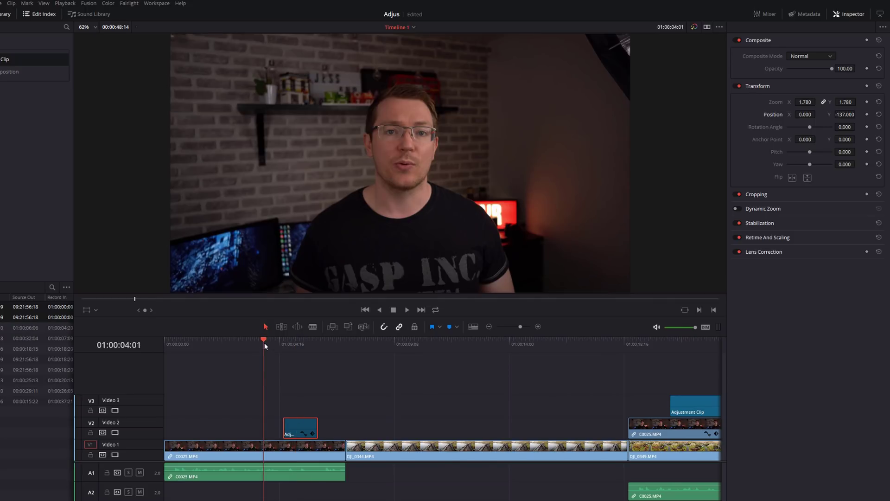
pyautogui.press('space')
pyautogui.click(289, 427)
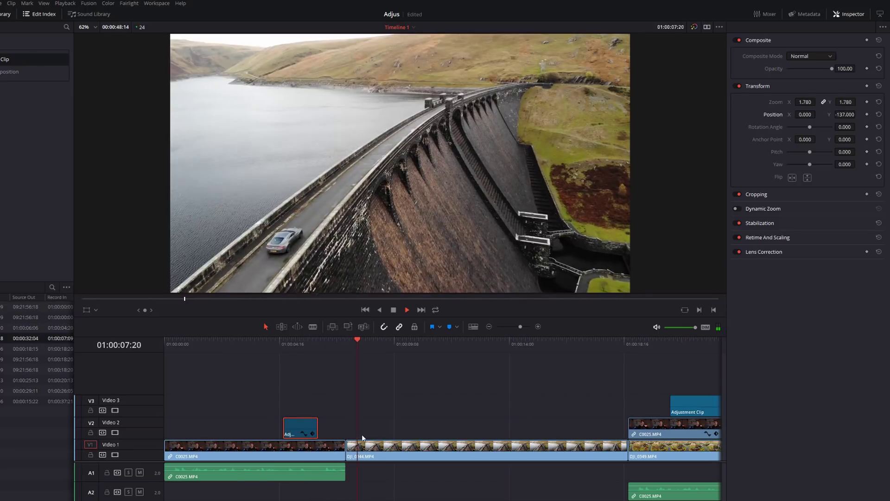
pyautogui.click(274, 347)
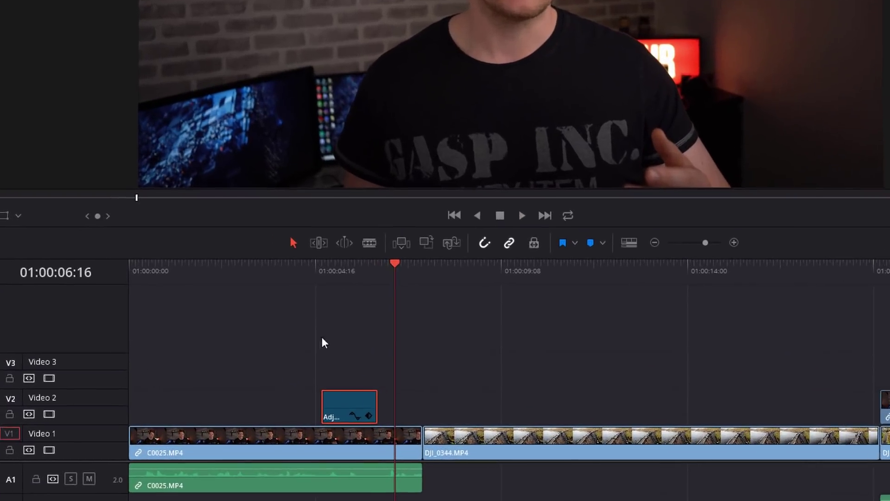
pyautogui.click(352, 406)
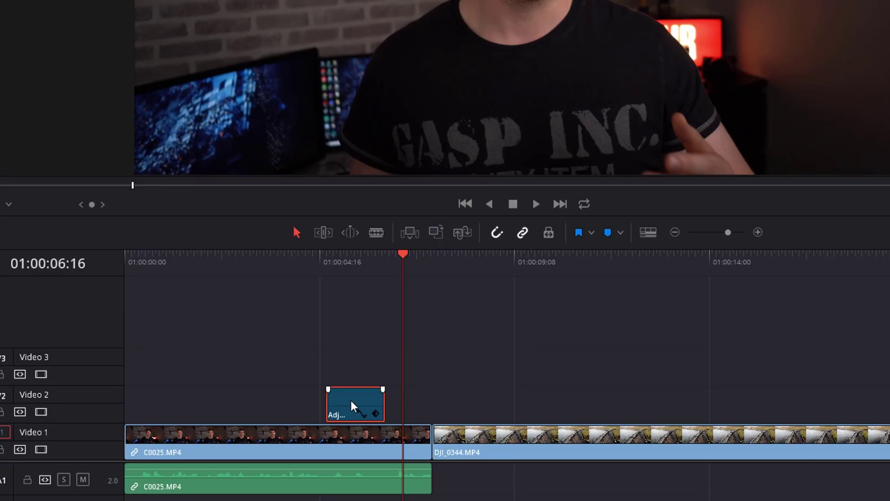
# - Copy the zoomed adjustment clip and paste it on Video 2 at 01:00:01:14
pyautogui.rightClick(351, 399)
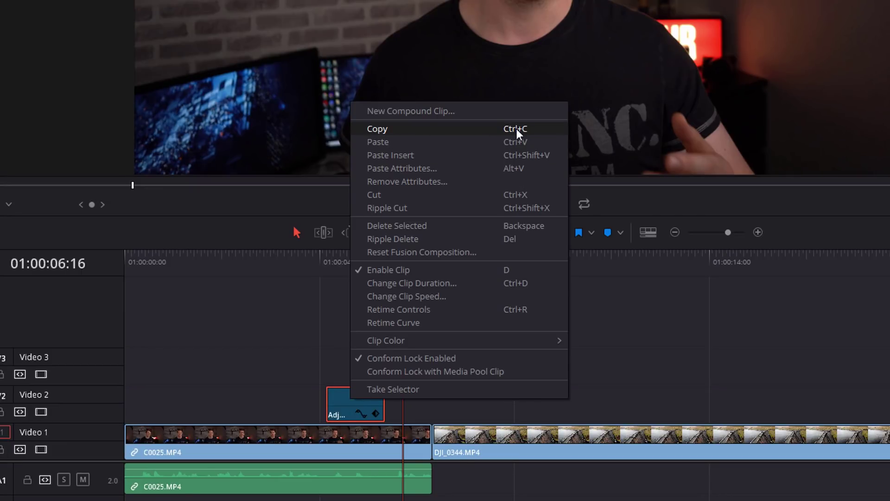
pyautogui.click(287, 316)
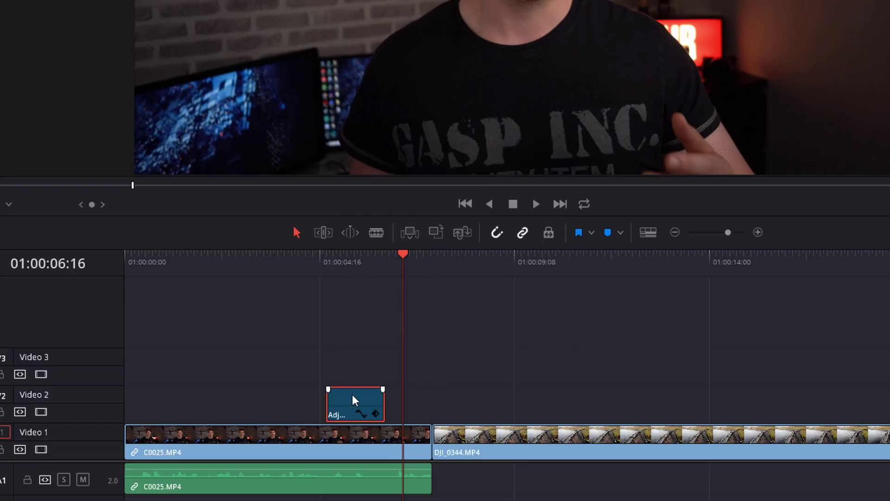
pyautogui.click(190, 278)
pyautogui.click(216, 351)
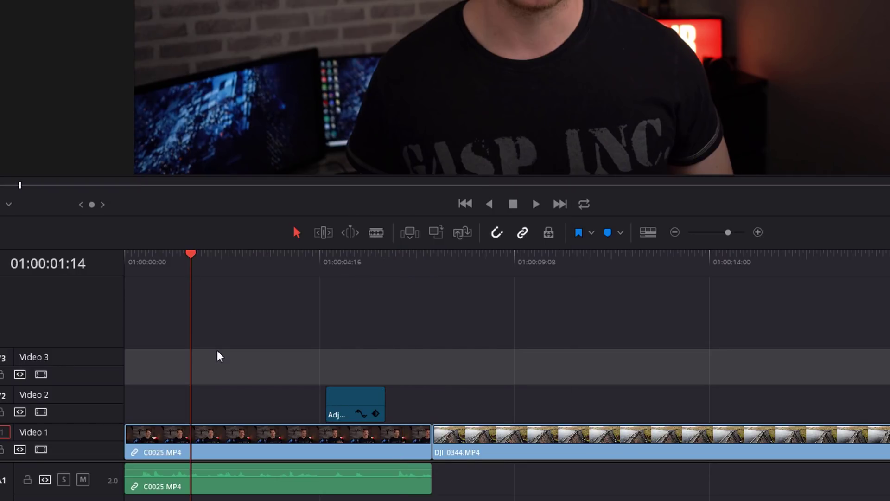
pyautogui.hotkey('ctrl', 'v')
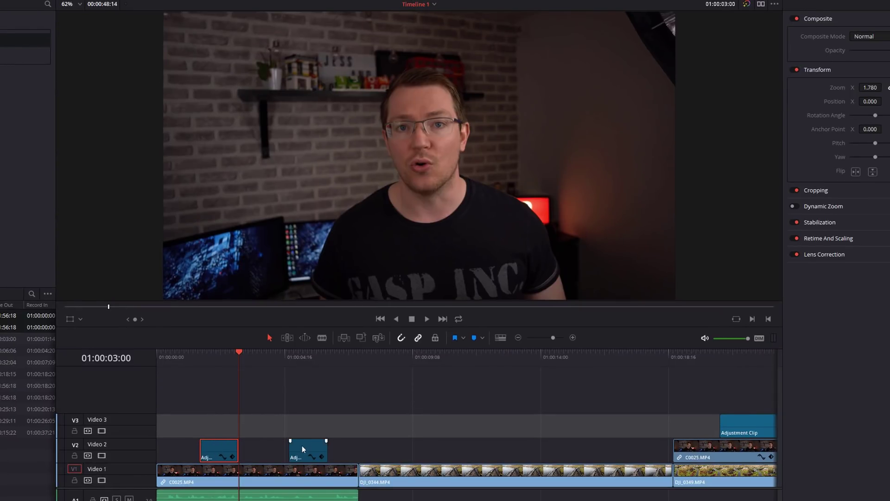
# - Play back both punch-ins on the talking-head shot to review them
pyautogui.click(289, 352)
pyautogui.press('space')
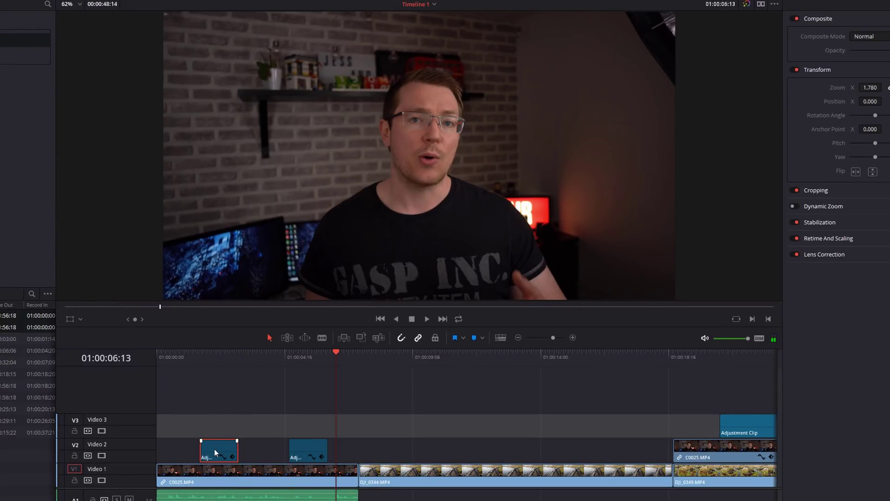
pyautogui.click(201, 358)
pyautogui.press('space')
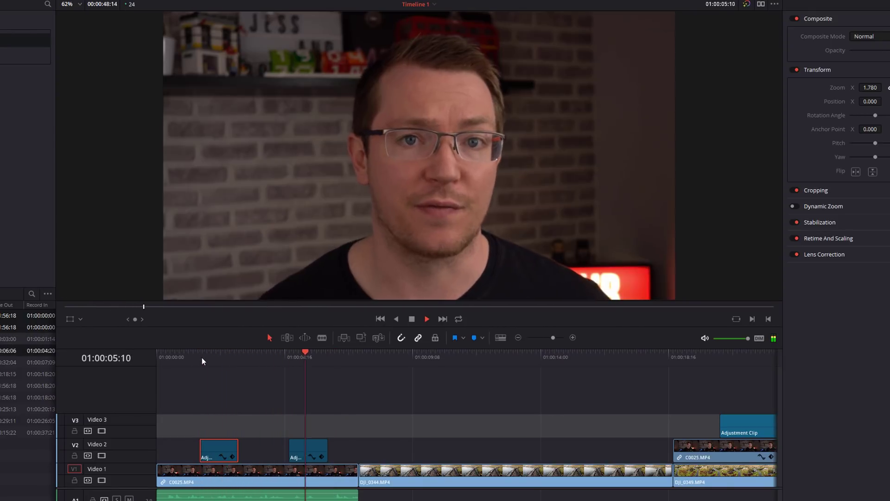
pyautogui.press('space')
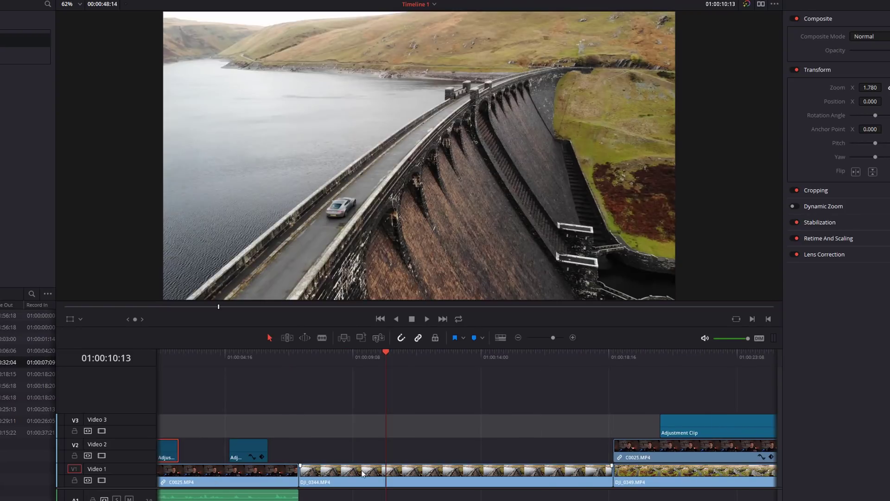
# - Play the DJI_0344 drone clip and place an Adjustment Clip on Video 2 above it
pyautogui.click(361, 471)
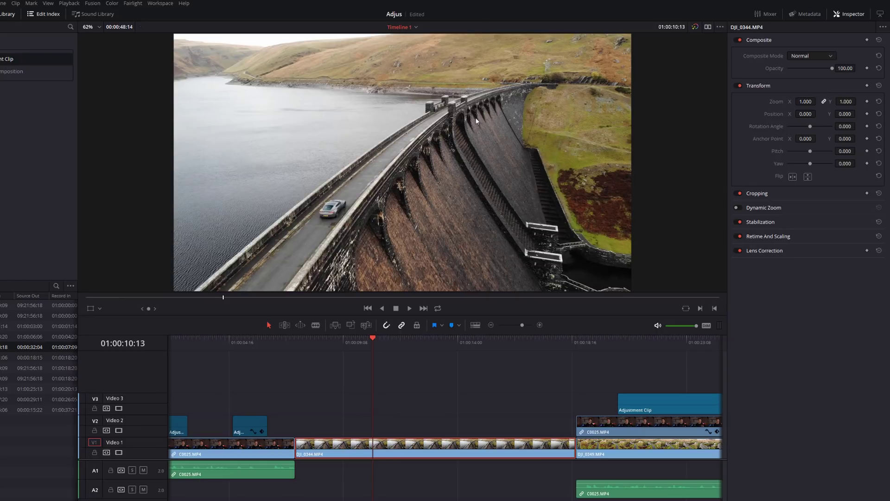
pyautogui.press('space')
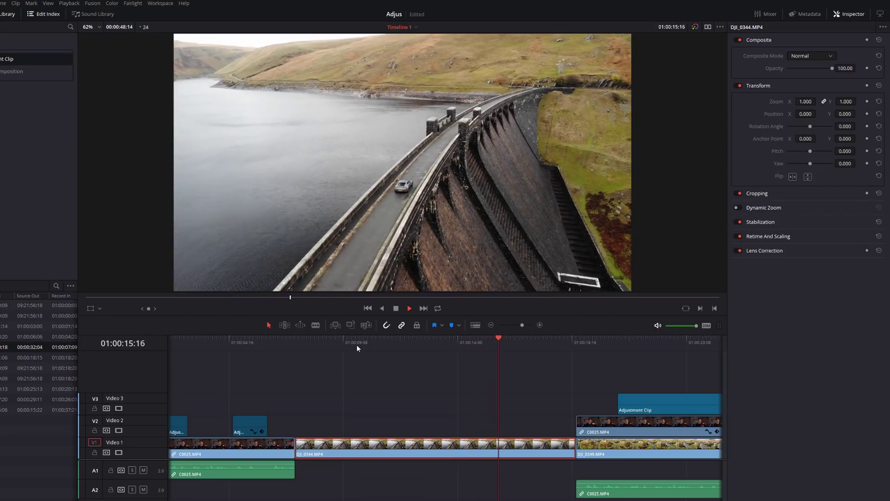
pyautogui.press('space')
pyautogui.moveTo(14, 60); pyautogui.dragTo(374, 430)
# - Zoom the adjustment clip to 1.630, rotate it -15.650 degrees, then trim and nudge it later
pyautogui.click(402, 422)
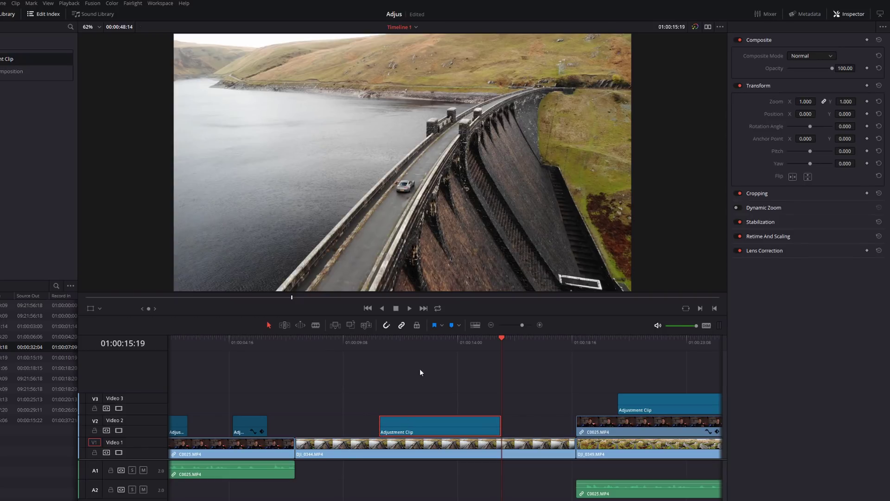
pyautogui.click(429, 340)
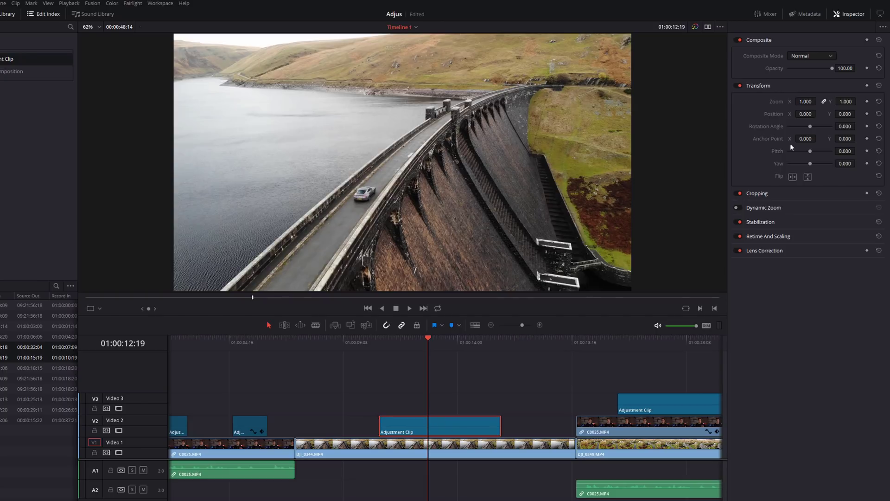
pyautogui.moveTo(799, 103); pyautogui.dragTo(849, 103)
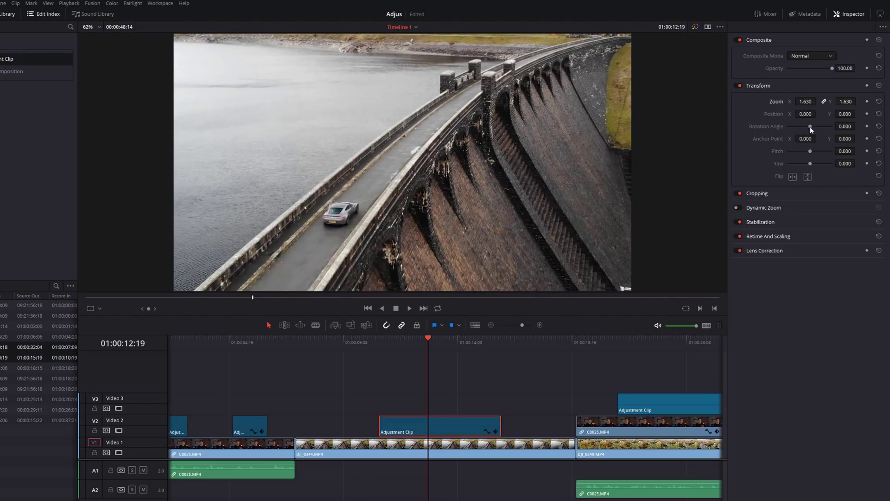
pyautogui.moveTo(811, 127); pyautogui.dragTo(809, 127)
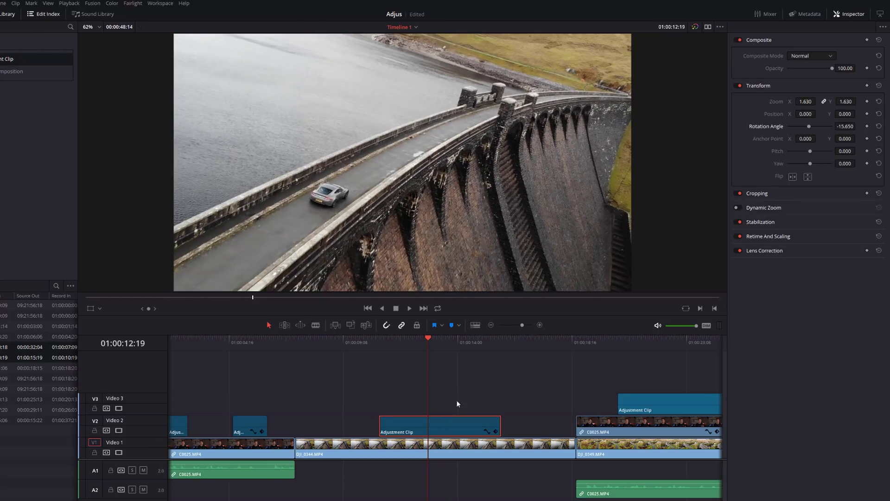
pyautogui.moveTo(500, 422); pyautogui.dragTo(430, 423)
pyautogui.click(310, 341)
pyautogui.press('space')
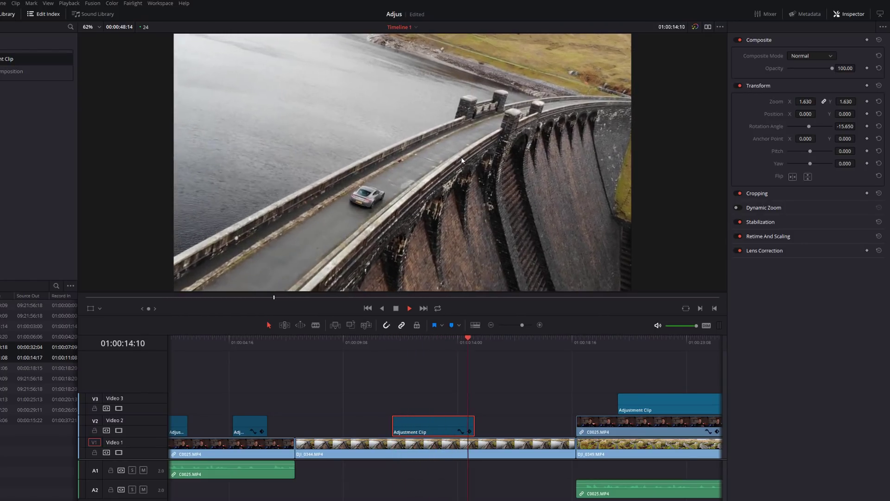
# - Add a fade-in and fade-out to the dam-shot adjustment clip and play it back
pyautogui.click(358, 349)
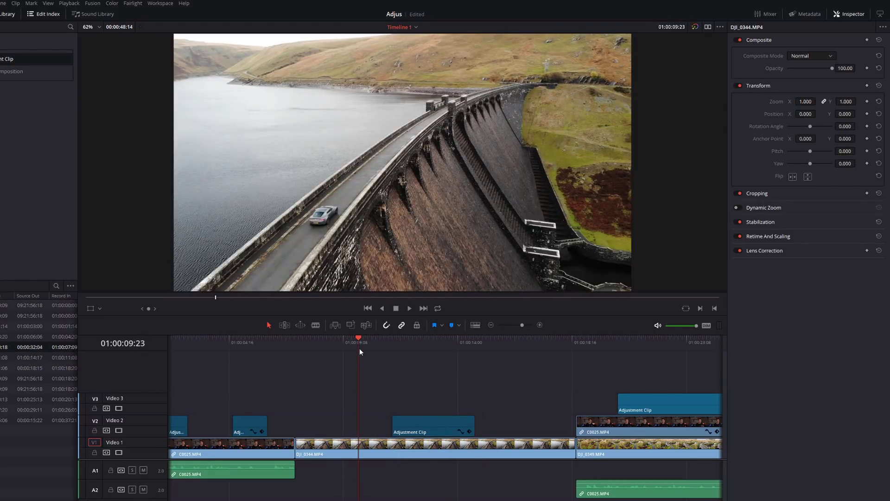
pyautogui.click(361, 341)
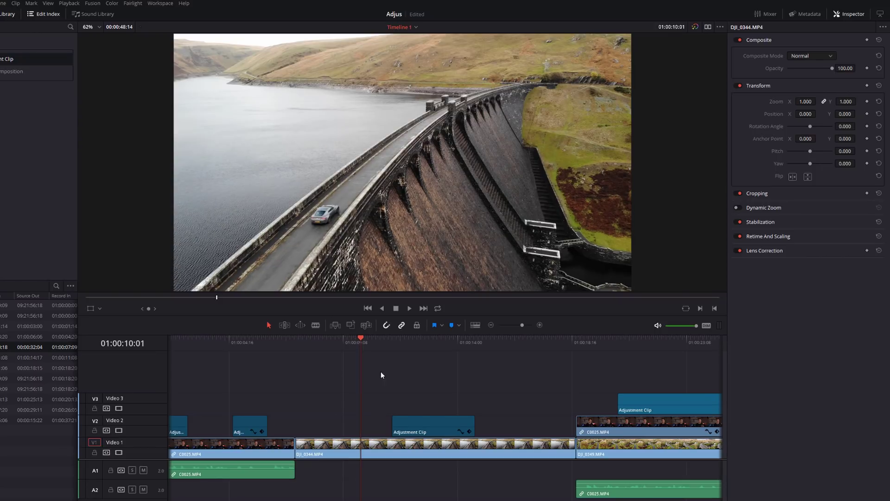
pyautogui.click(419, 422)
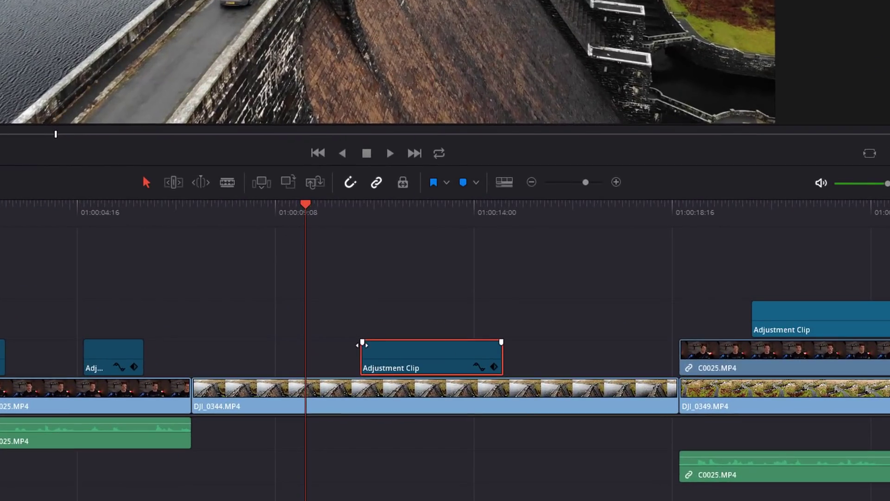
pyautogui.moveTo(362, 344); pyautogui.dragTo(419, 343)
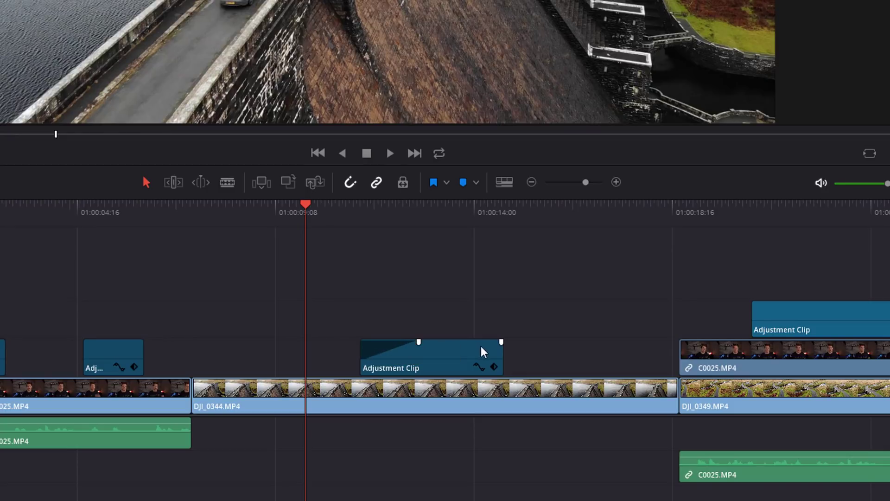
pyautogui.moveTo(502, 342); pyautogui.dragTo(442, 342)
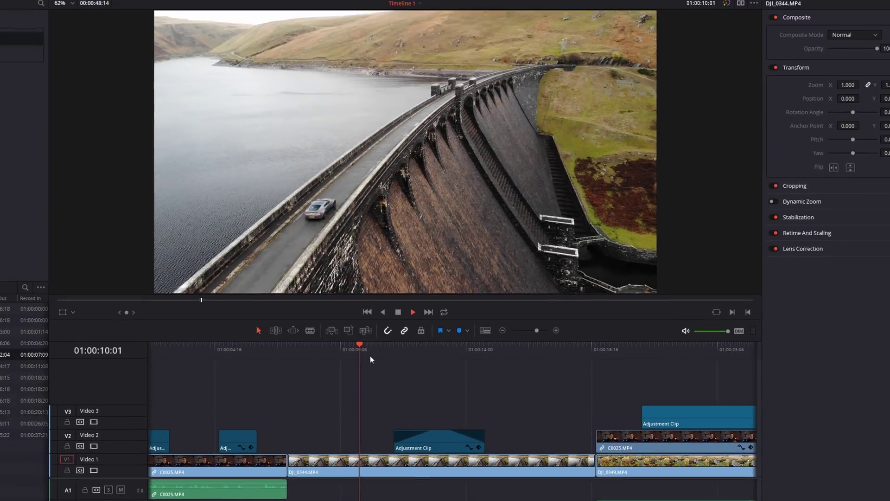
pyautogui.press('space')
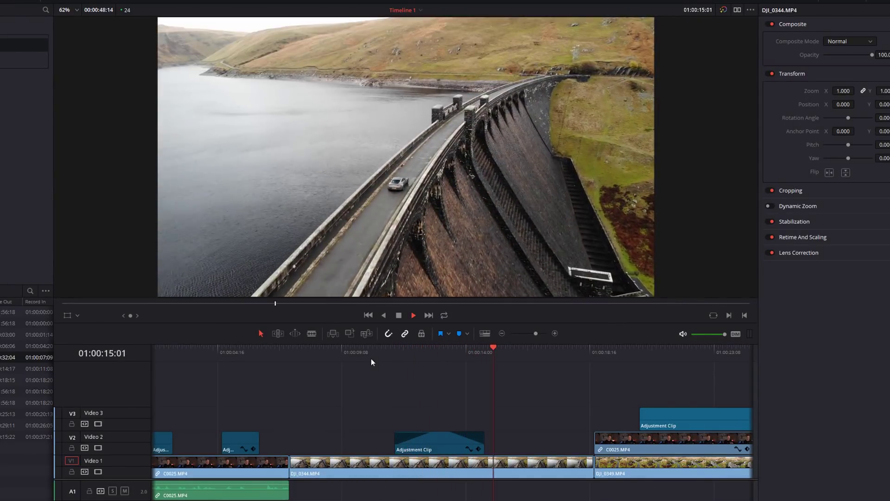
# - Park the playhead at 01:00:19:17 and move the adjustment clip up to a higher track
pyautogui.press('space')
pyautogui.hscroll(3, 452, 417)
pyautogui.click(313, 359)
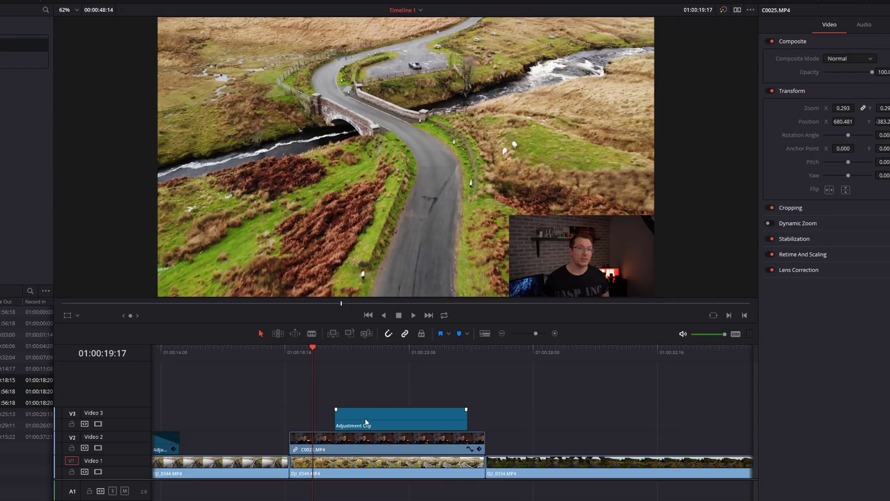
pyautogui.moveTo(366, 418); pyautogui.dragTo(482, 395)
# - Test zooming the C0025 inset to 0.423 and DJI_0349 to 1.420, reverting each
pyautogui.click(332, 448)
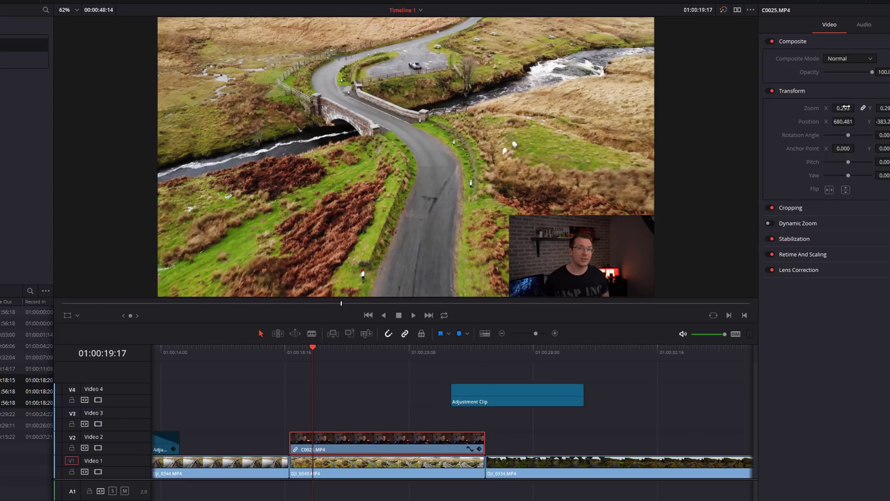
pyautogui.moveTo(844, 107); pyautogui.dragTo(857, 108)
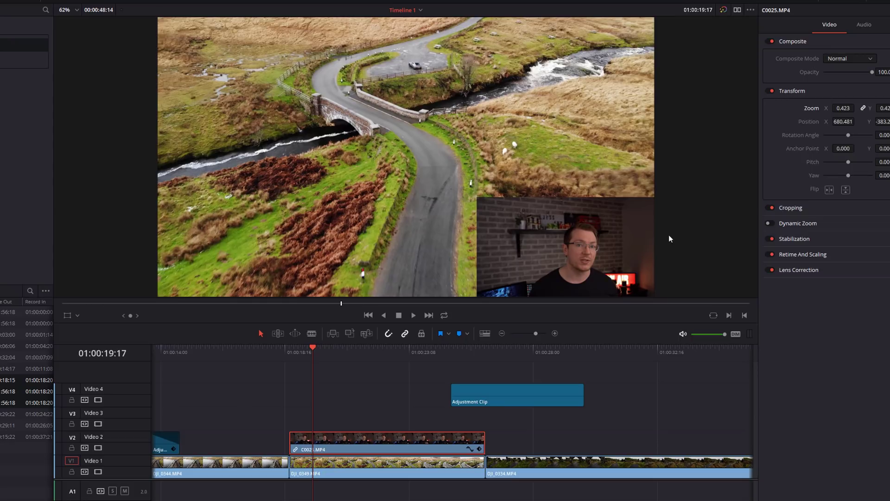
pyautogui.hotkey('ctrl', 'z')
pyautogui.click(366, 468)
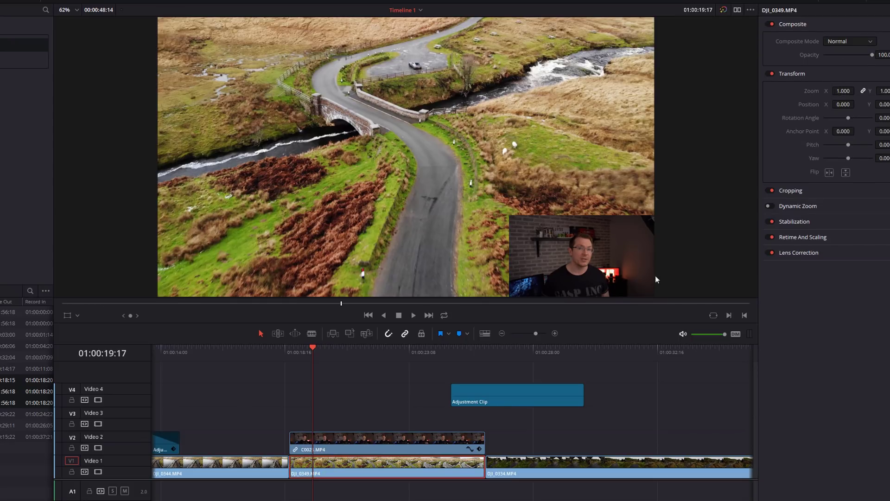
pyautogui.moveTo(843, 91); pyautogui.dragTo(858, 90)
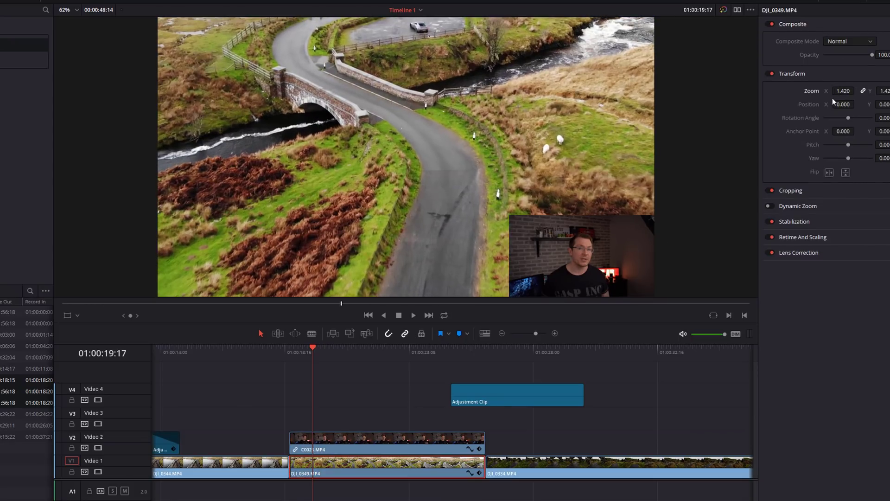
pyautogui.doubleClick(834, 96)
pyautogui.keyDown('ctrl'); pyautogui.click(384, 449); pyautogui.keyUp('ctrl')
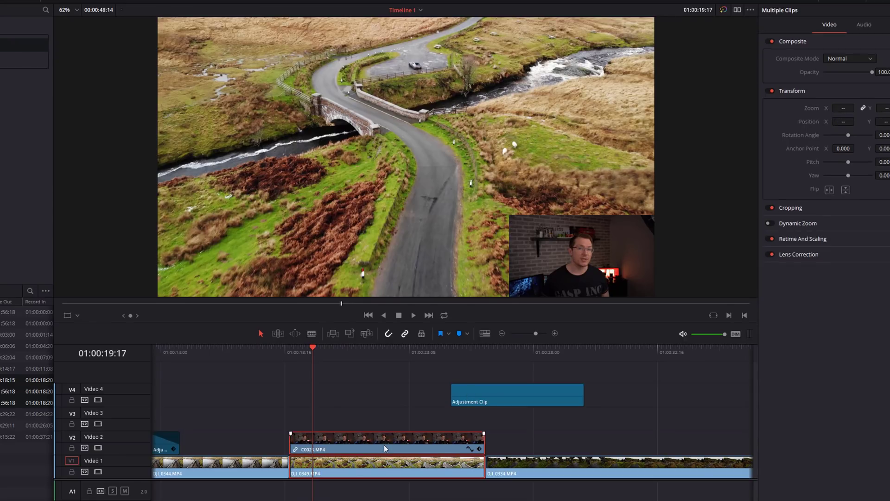
pyautogui.moveTo(850, 108); pyautogui.dragTo(863, 107)
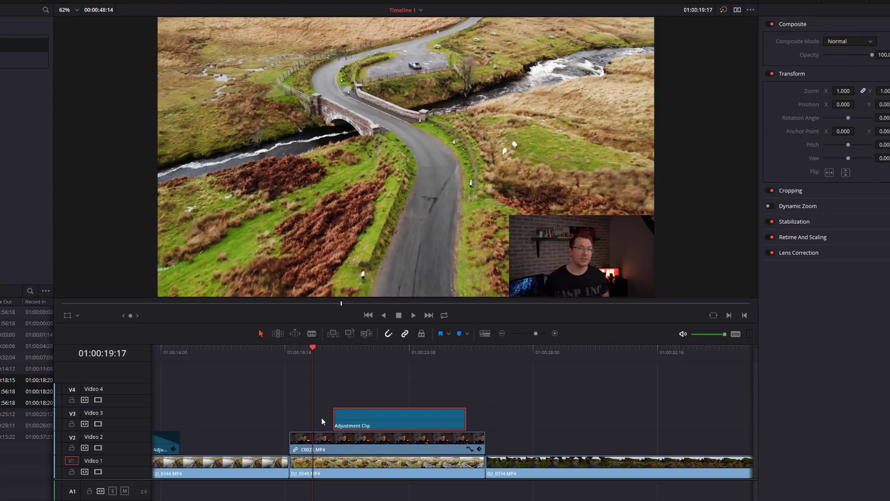
# - Select the Video 3 adjustment clip and nudge it a few frames earlier
pyautogui.moveTo(321, 418); pyautogui.dragTo(324, 468)
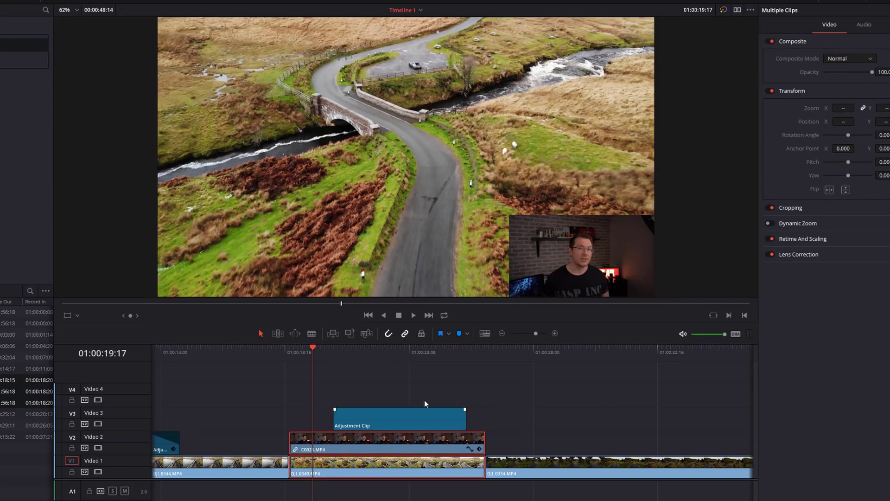
pyautogui.click(348, 397)
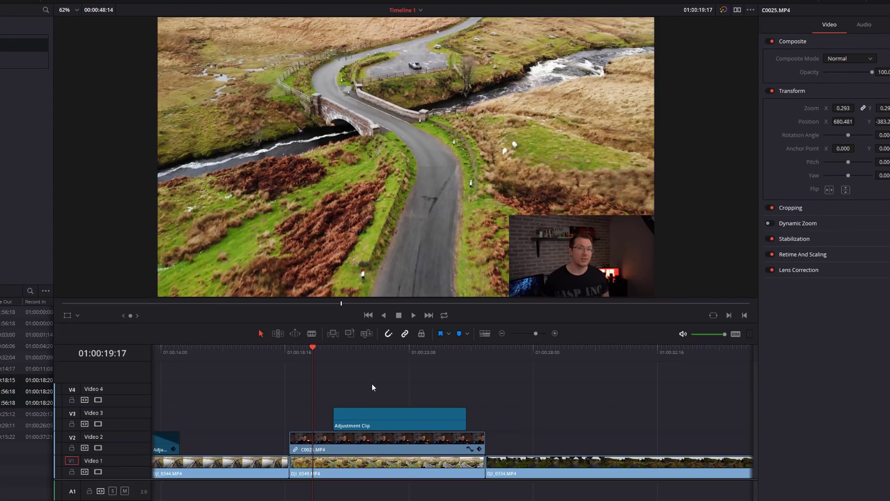
pyautogui.click(353, 421)
pyautogui.hotkey('shift', ',')
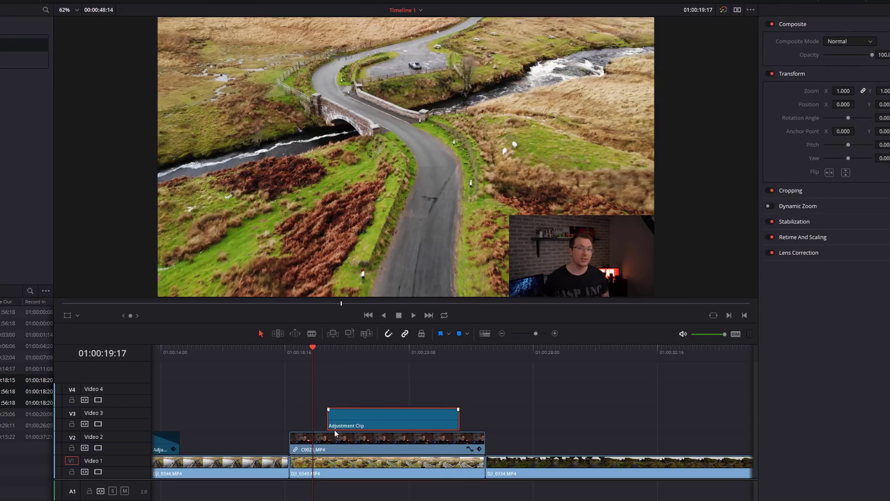
pyautogui.click(353, 351)
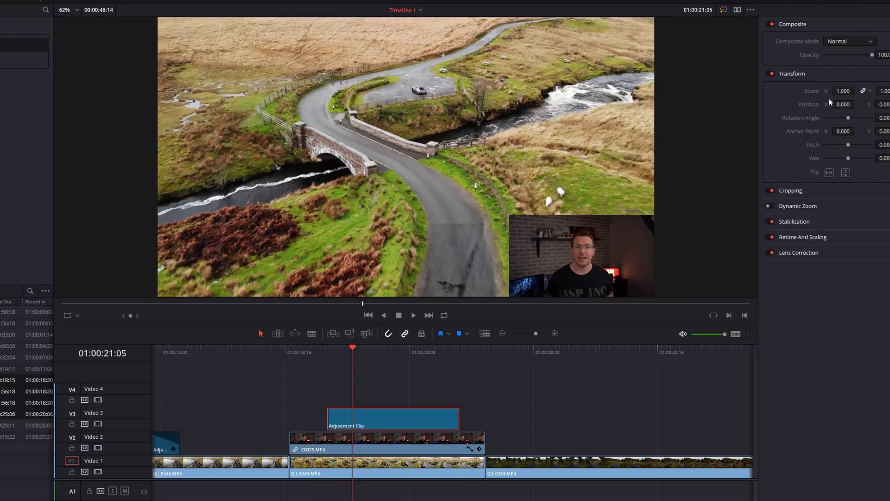
# - Try a 1.55 zoom on the composite, undo it, and rotate it about 9 degrees instead
pyautogui.moveTo(838, 91); pyautogui.dragTo(872, 91)
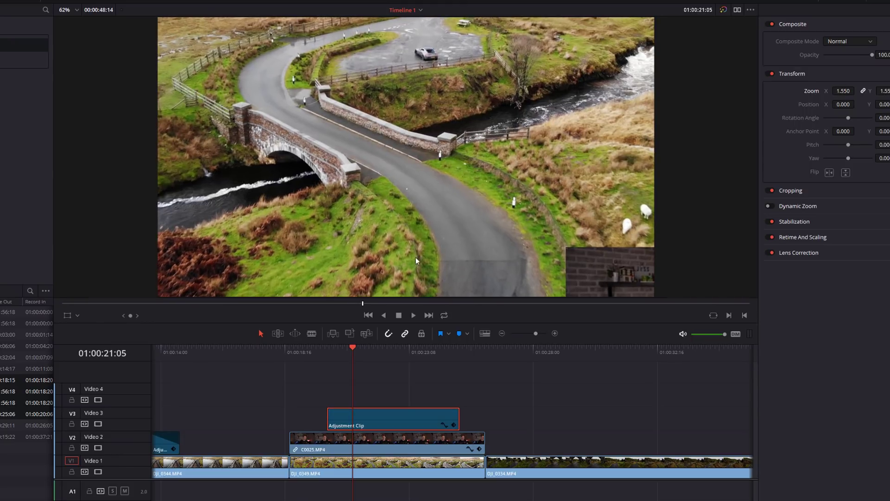
pyautogui.hotkey('ctrl', 'z')
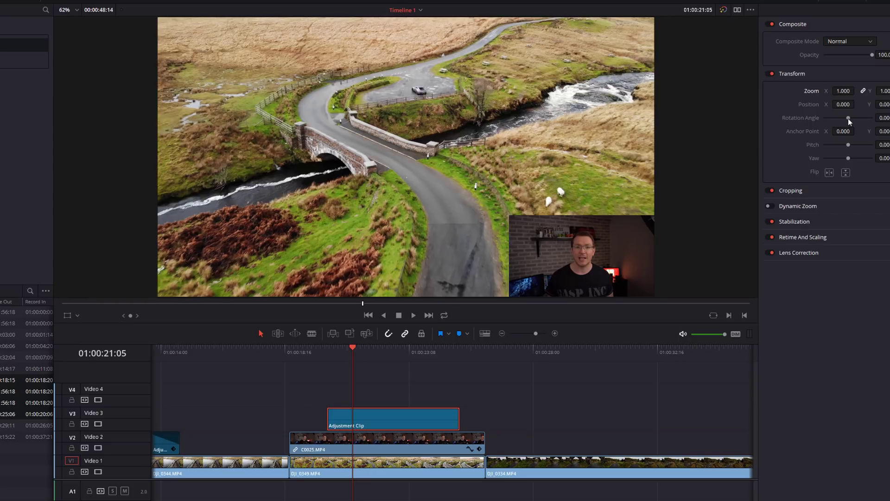
pyautogui.moveTo(848, 118); pyautogui.dragTo(848, 116)
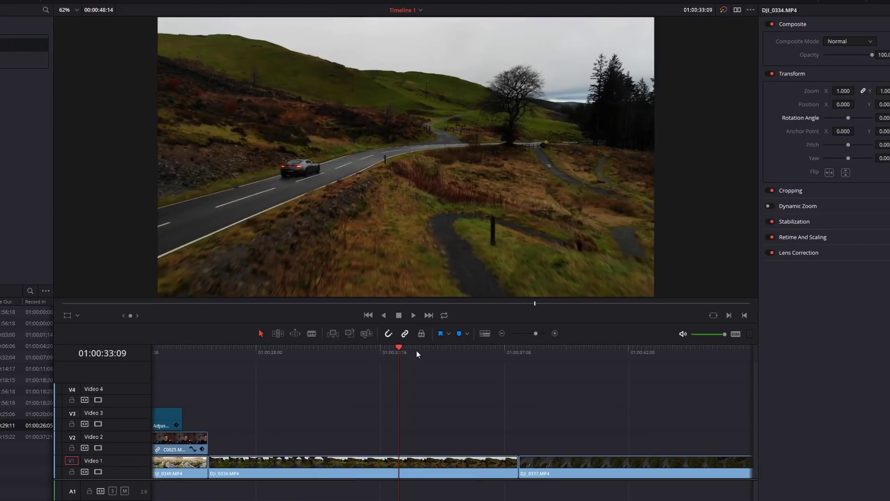
pyautogui.click(417, 350)
# - Place a new Adjustment Clip on Video 2 across the cut into DJI_0337
pyautogui.click(480, 356)
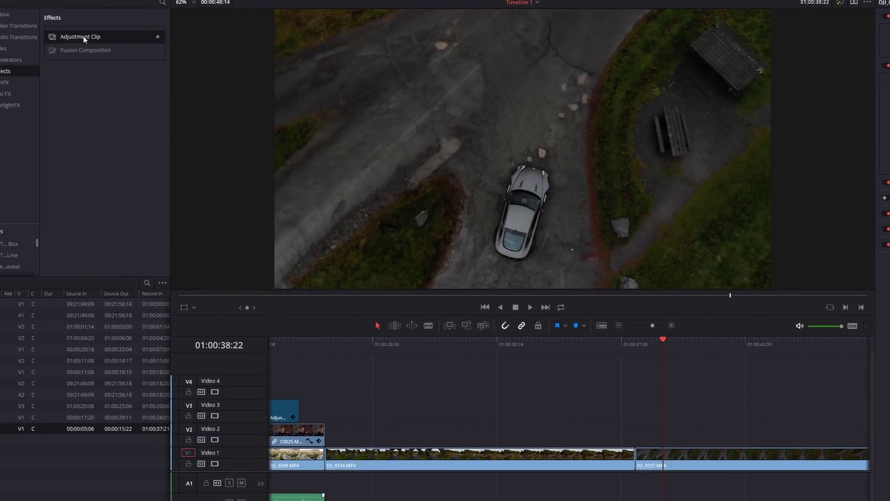
pyautogui.moveTo(14, 45); pyautogui.dragTo(120, 157)
pyautogui.moveTo(300, 194); pyautogui.dragTo(589, 434)
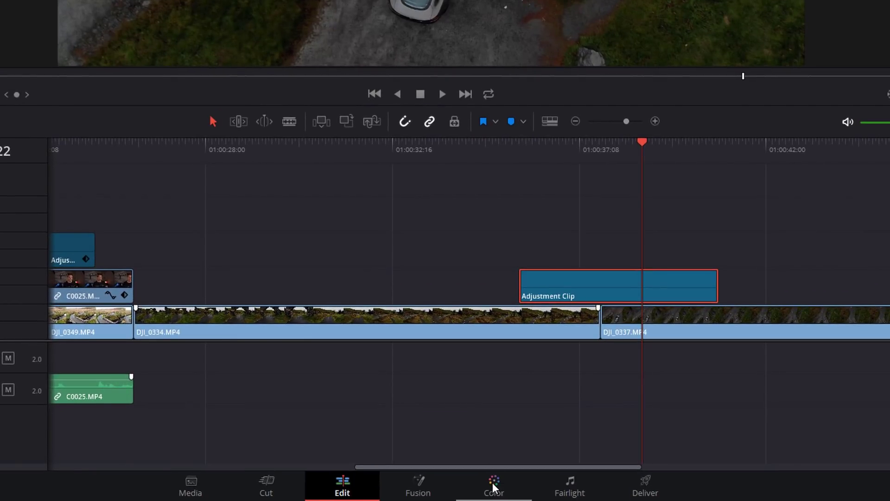
# - On the Color page, preview the stone-arch and overhead car clips, then select the adjustment clip
pyautogui.click(493, 487)
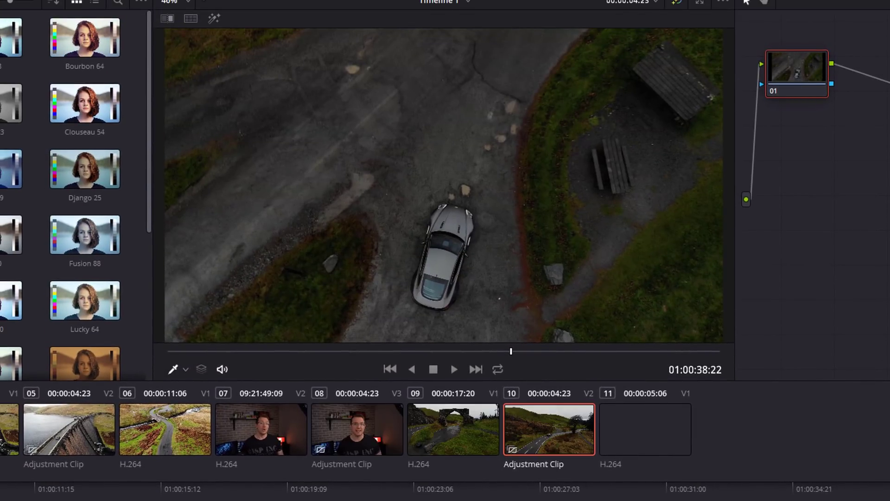
pyautogui.click(451, 429)
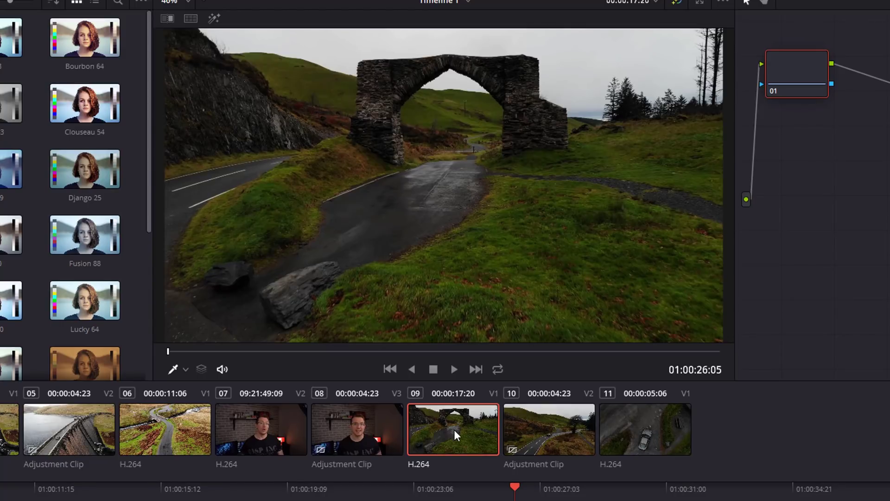
pyautogui.click(626, 430)
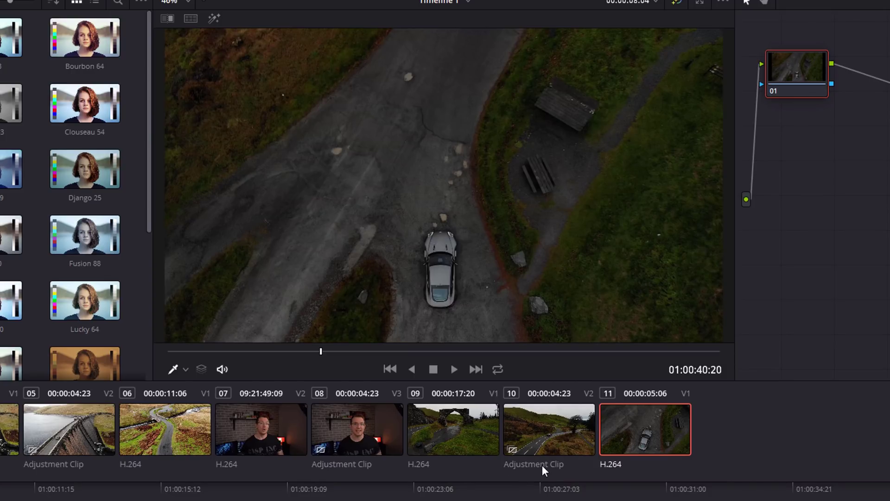
pyautogui.click(549, 433)
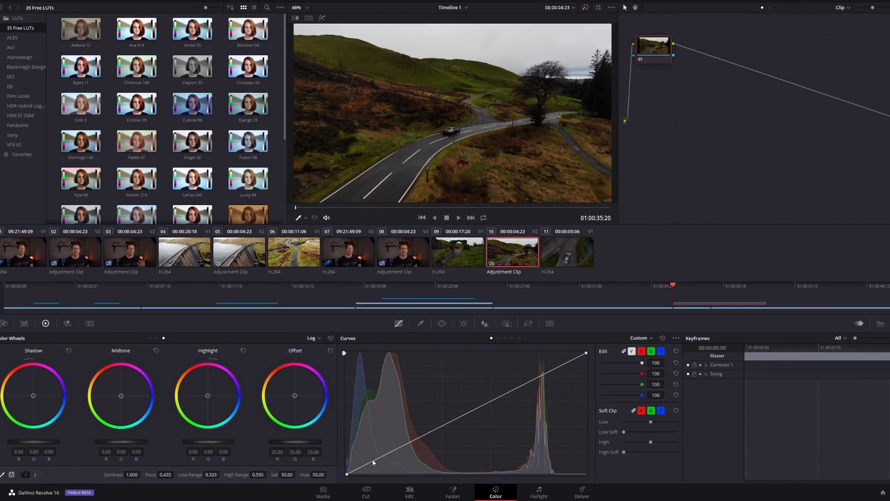
# - Shape an S-curve in Custom Curves: lower the shadows, lift the midtones and highlights
pyautogui.moveTo(374, 460); pyautogui.dragTo(376, 466)
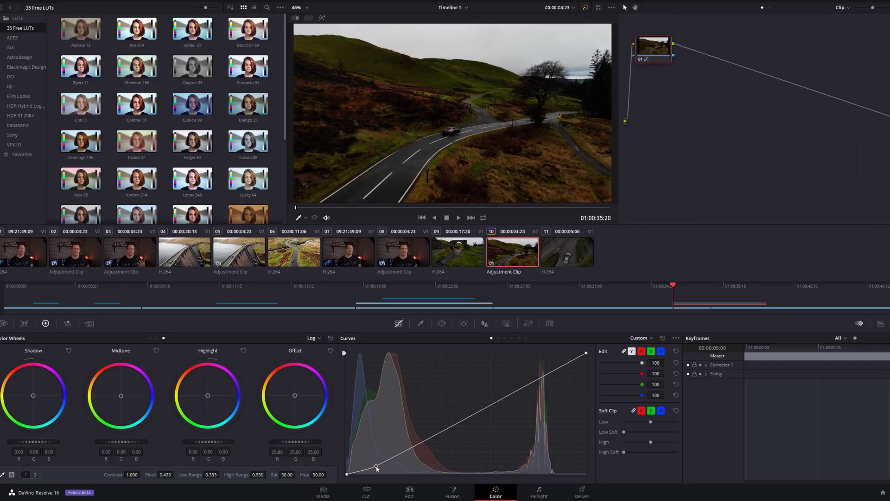
pyautogui.moveTo(430, 439); pyautogui.dragTo(457, 403)
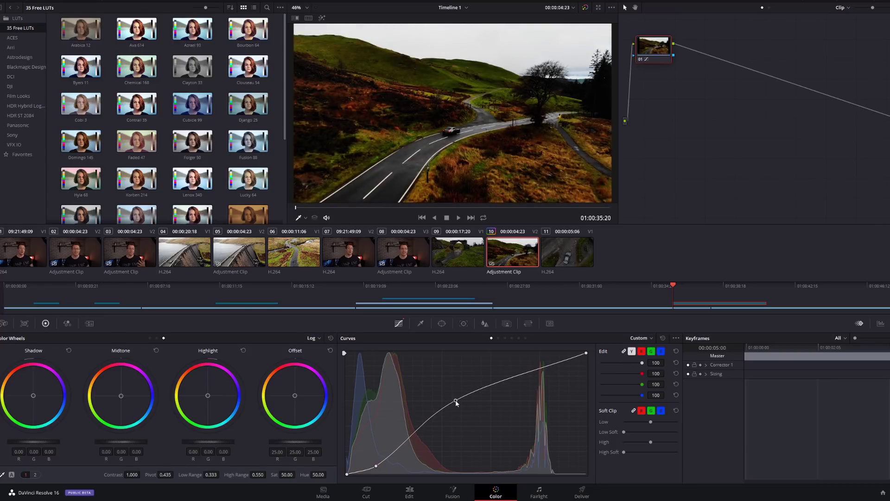
pyautogui.moveTo(555, 365)
pyautogui.mouseDown()
pyautogui.moveTo(559, 371)
pyautogui.moveTo(562, 357)
pyautogui.mouseUp()
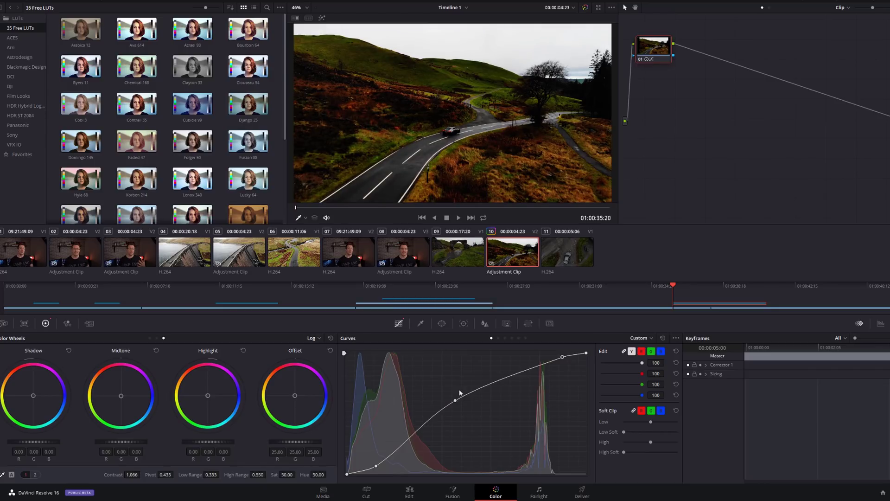
pyautogui.click(410, 493)
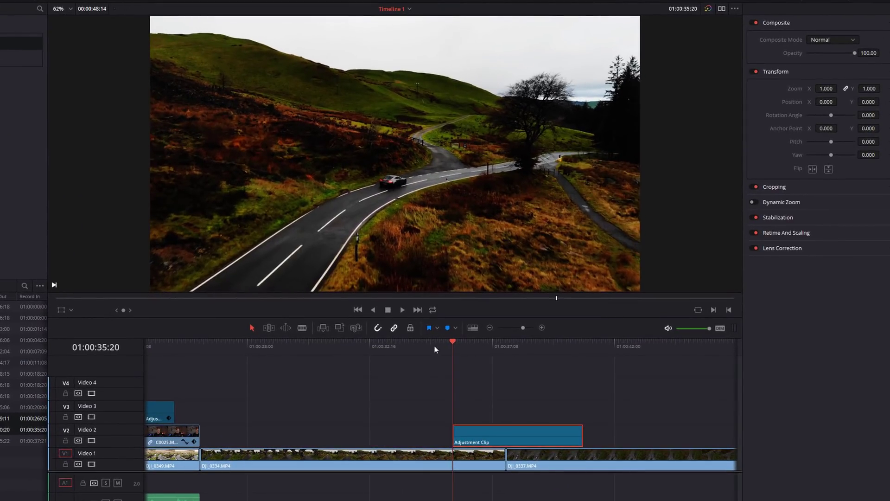
# - On the Edit page, play from before the adjustment clip through the cut into the car shot
pyautogui.click(422, 347)
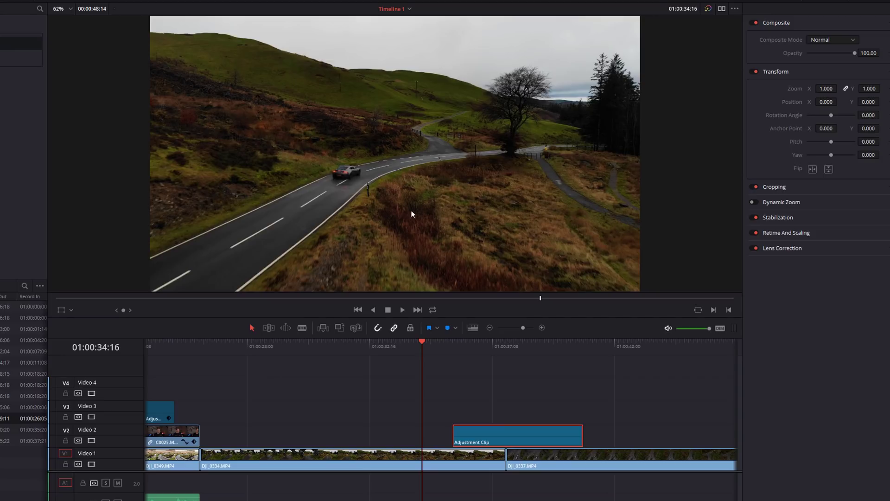
pyautogui.press('space')
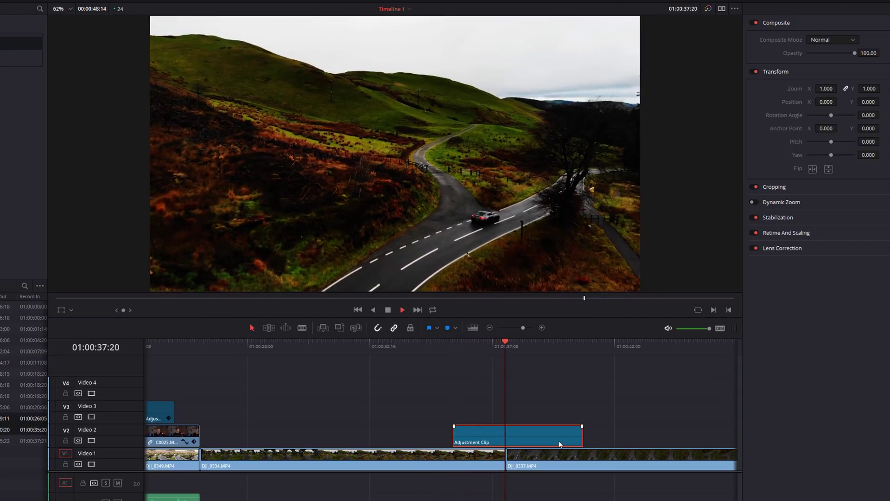
pyautogui.press('space')
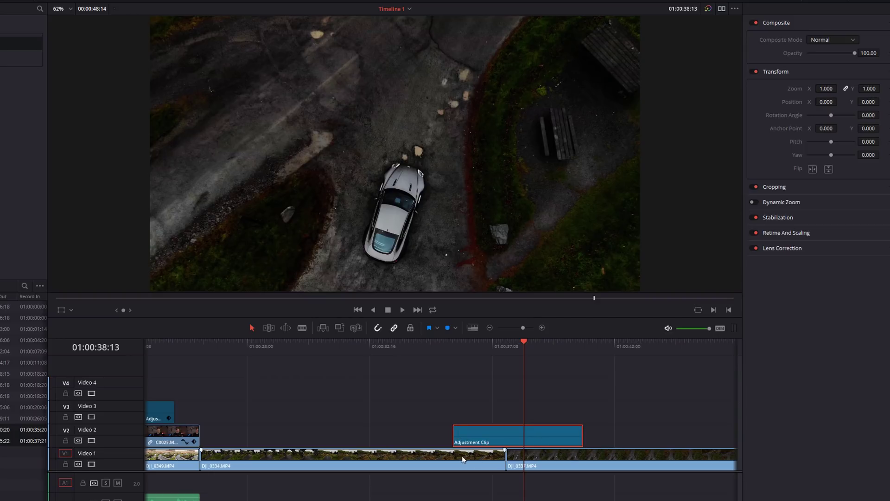
pyautogui.press('space')
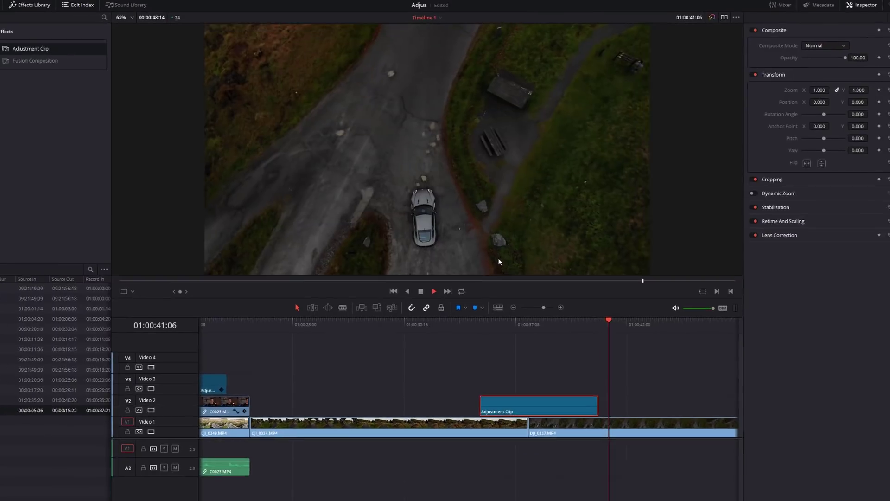
# - Stop playback and drag both edges of the adjustment clip to cover more drone footage
pyautogui.press('space')
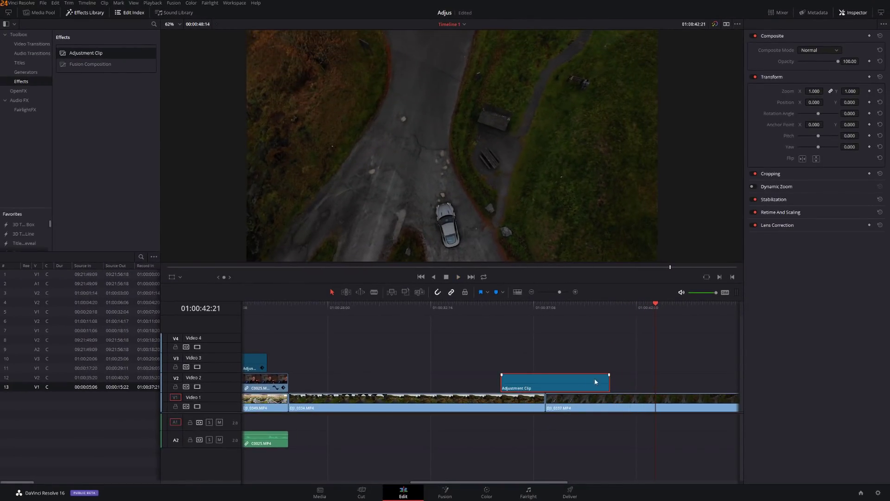
pyautogui.moveTo(505, 384); pyautogui.dragTo(290, 385)
pyautogui.moveTo(608, 381); pyautogui.dragTo(388, 381)
# - Copy the graded adjustment clip and paste a second copy later on Video 2
pyautogui.hotkey('ctrl', 'c')
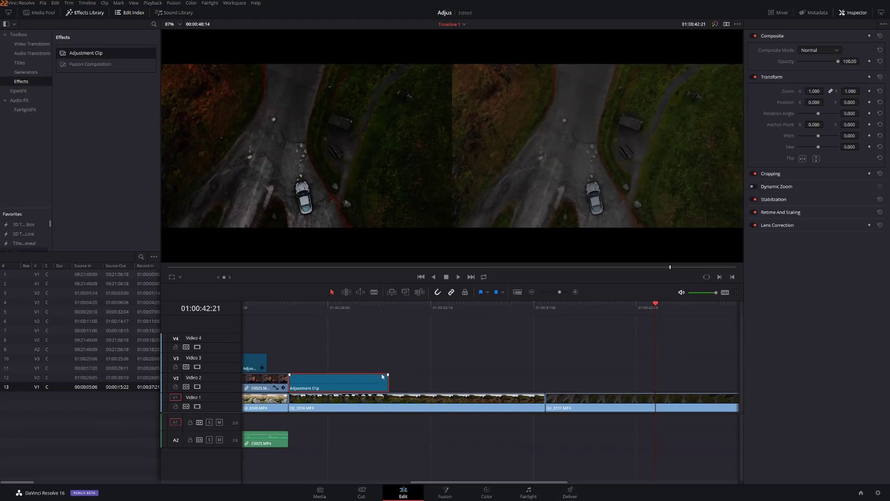
pyautogui.click(456, 314)
pyautogui.hotkey('ctrl', 'v')
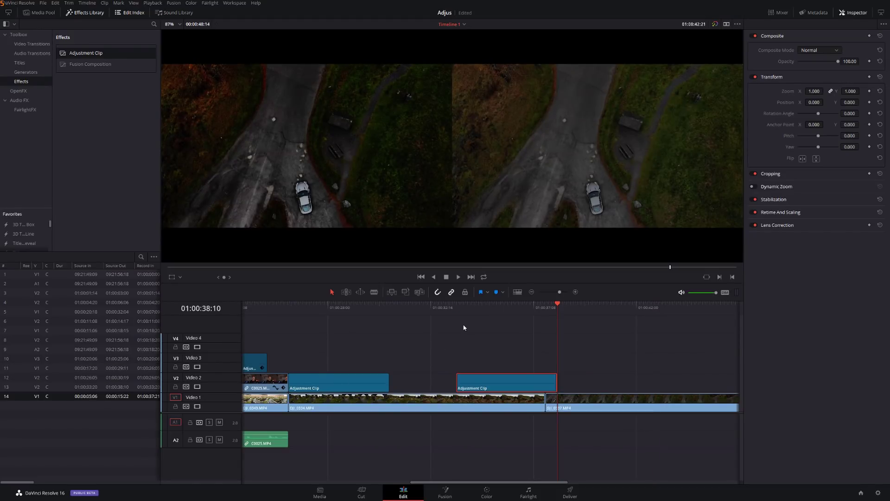